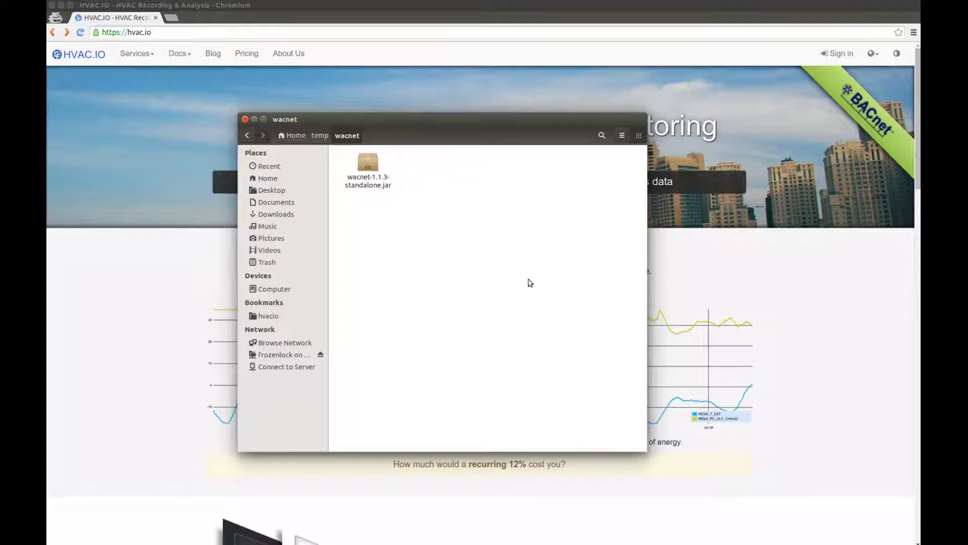
Step: Open a terminal in the wacnet folder and position it over the files
{"action": "right_click", "coordinate": [483, 216]}
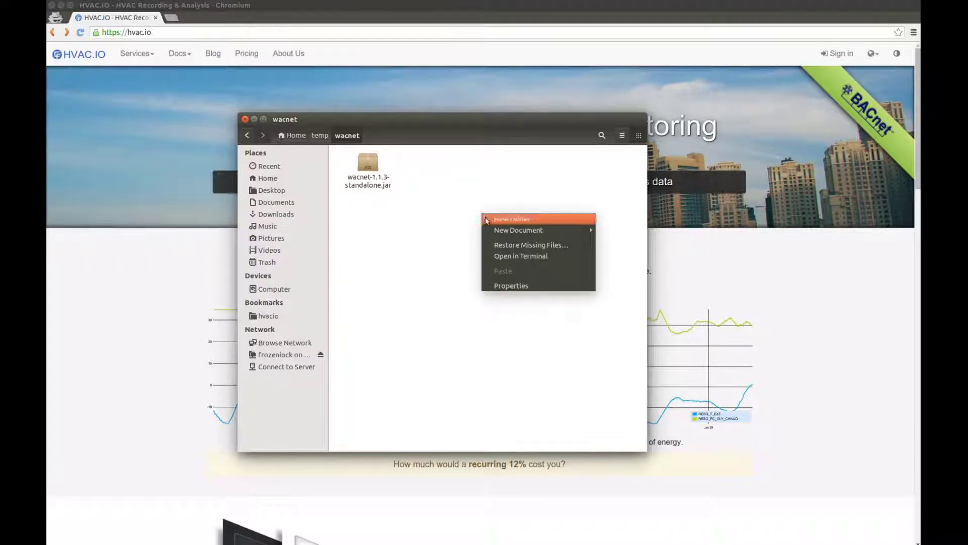
{"action": "left_click", "coordinate": [503, 257]}
{"action": "left_click_drag", "start_coordinate": [756, 98], "coordinate": [432, 300]}
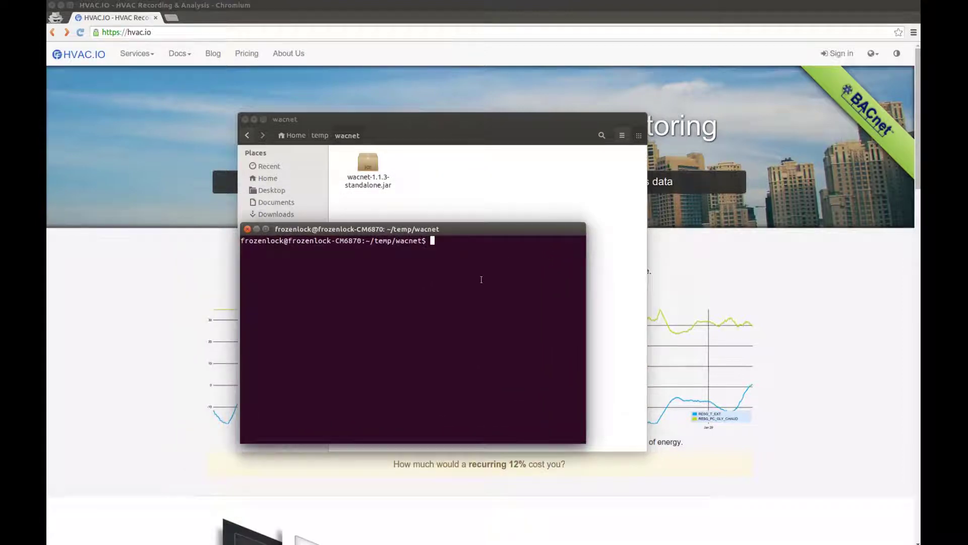
Step: Run java -version to confirm Java 1.8.0_20 is installed
{"action": "type", "text": "java -version"}
{"action": "key", "text": "Return"}
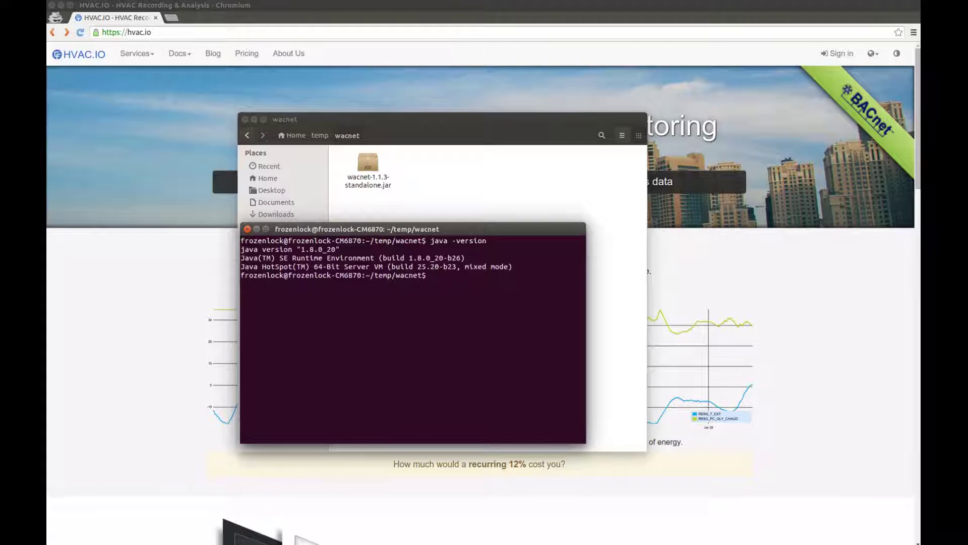
Step: Start the server with java -jar wacnet-1.1.3-standalone.jar, serving on localhost:47800
{"action": "type", "text": "java -jar wac"}
{"action": "key", "text": "Tab"}
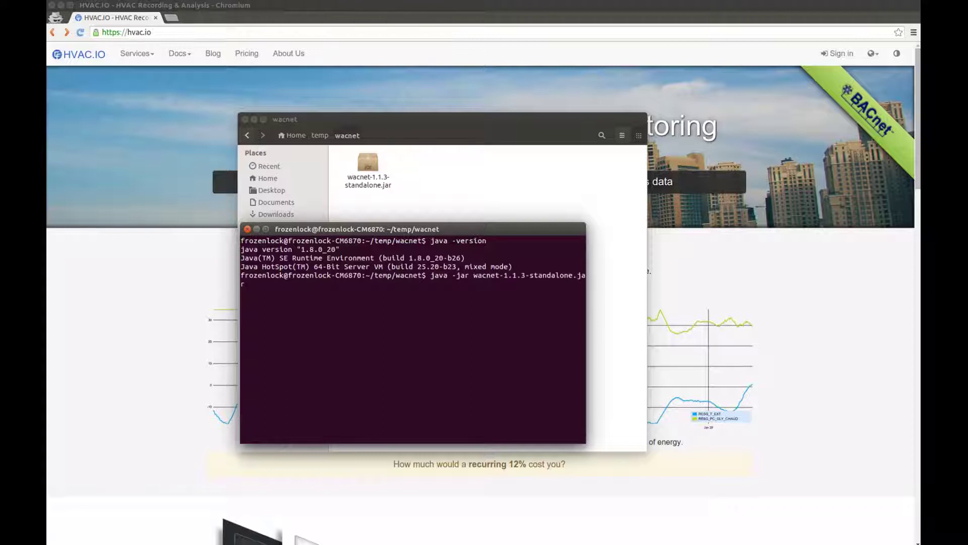
{"action": "key", "text": "Return"}
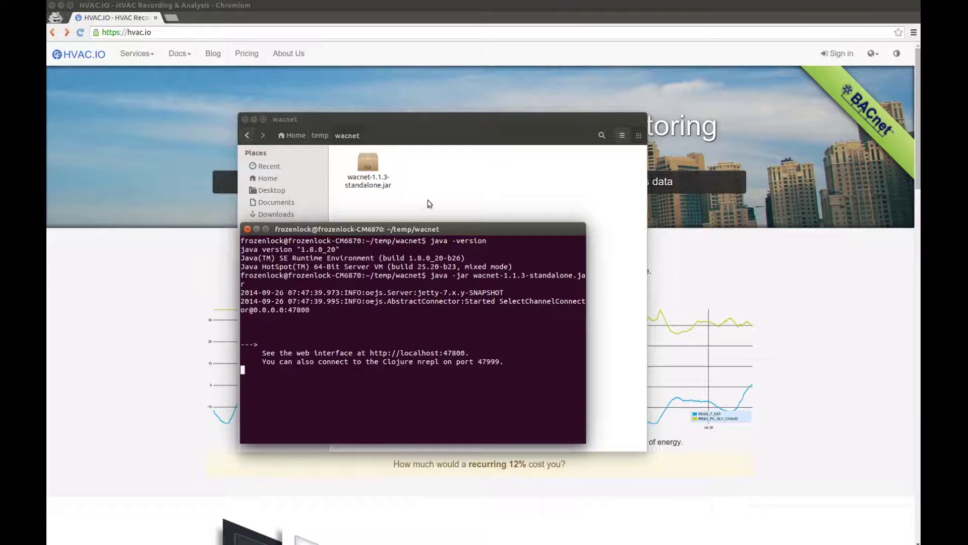
{"action": "left_click_drag", "start_coordinate": [417, 224], "coordinate": [526, 174]}
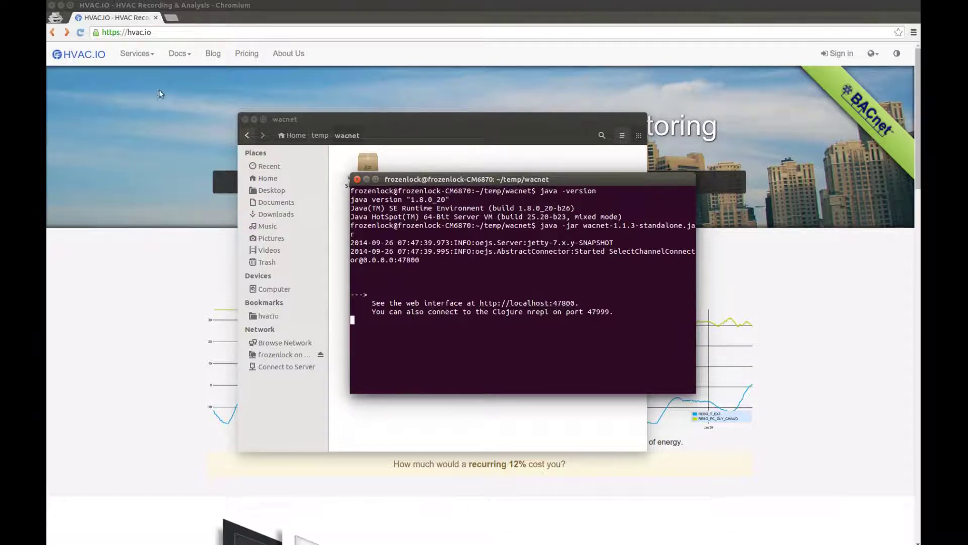
Step: Load the Wacnet page at localhost:47800 in Chromium
{"action": "left_click", "coordinate": [191, 32]}
{"action": "type", "text": "loc"}
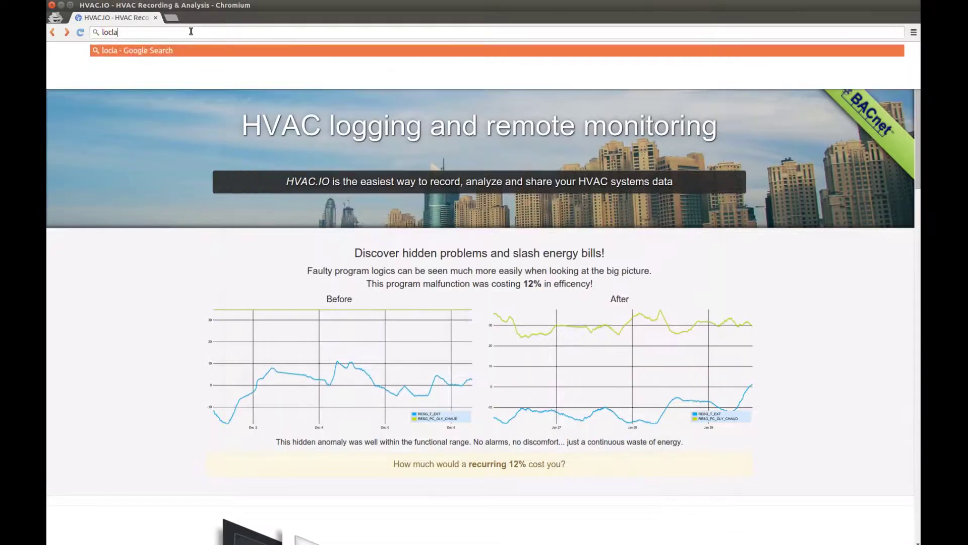
{"action": "key", "text": "BackSpace"}
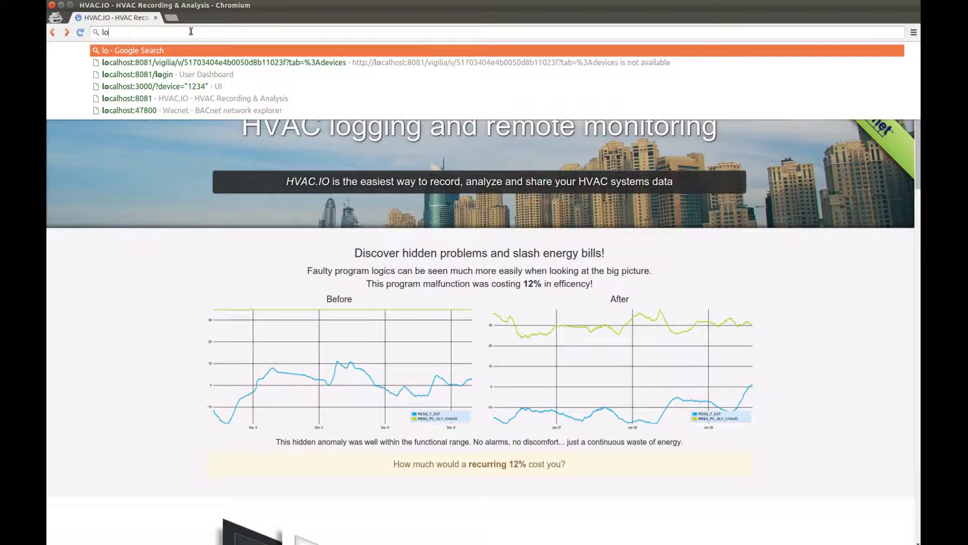
{"action": "key", "text": "Down"}
{"action": "key", "text": "Down"}
{"action": "key", "text": "Down"}
{"action": "key", "text": "Down"}
{"action": "key", "text": "Down"}
{"action": "key", "text": "Return"}
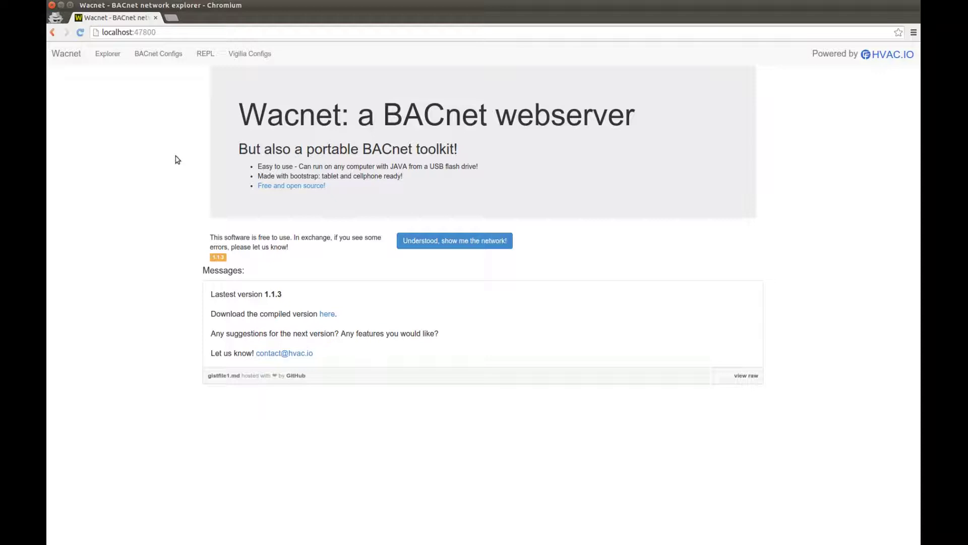
{"action": "key", "text": "alt+Left"}
Step: Open the Explorer for device 1234 SimpleServer and get the Demo project window out of the way
{"action": "left_click", "coordinate": [108, 55]}
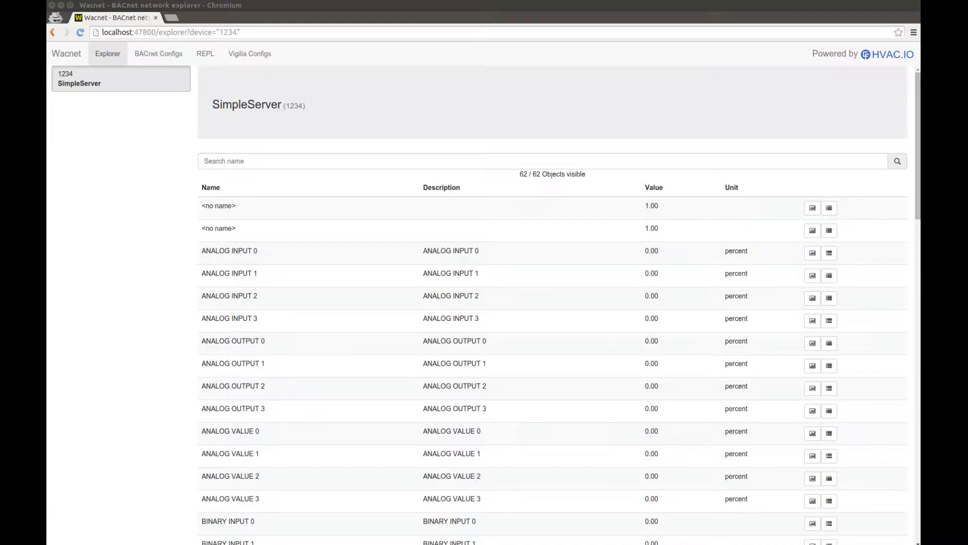
{"action": "left_click_drag", "start_coordinate": [441, 156], "coordinate": [405, 230]}
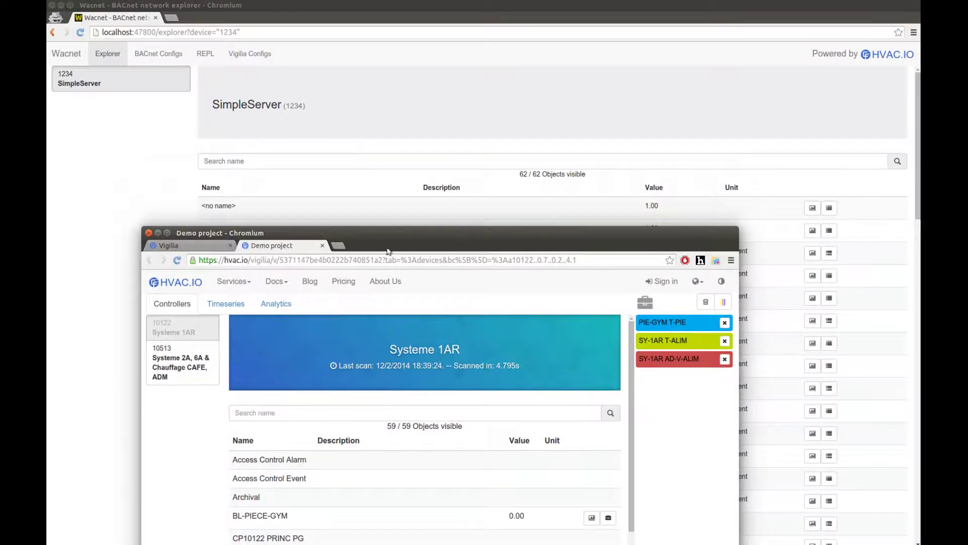
{"action": "left_click_drag", "start_coordinate": [388, 251], "coordinate": [404, 328]}
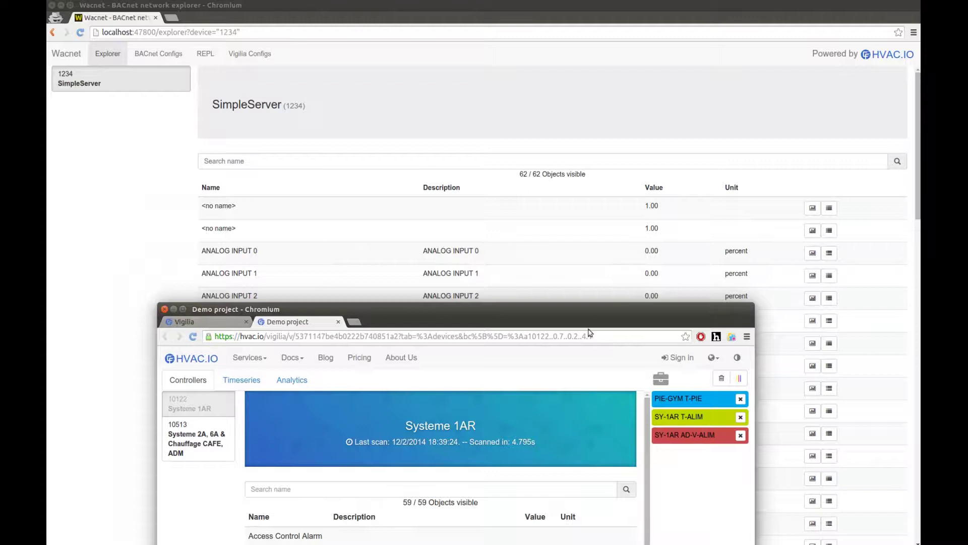
{"action": "key", "text": "alt+Tab"}
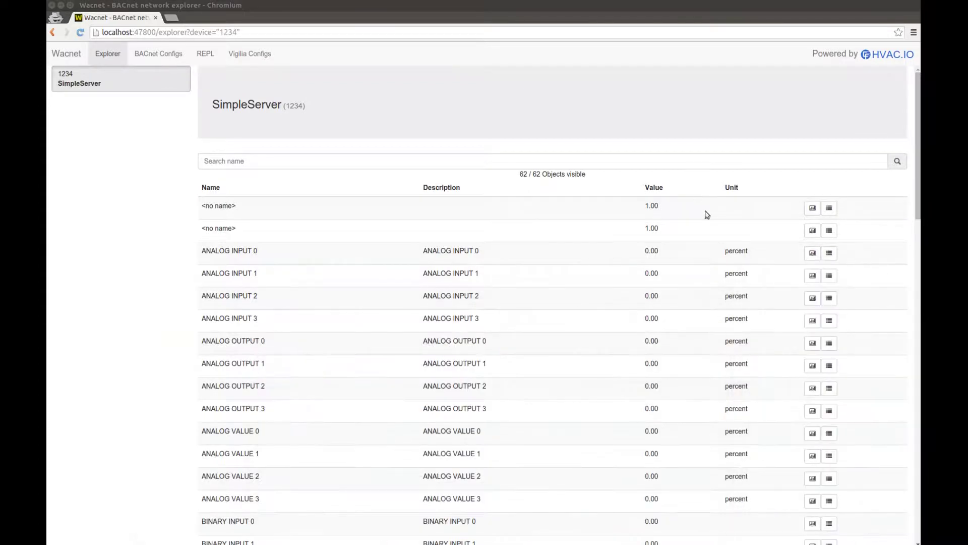
{"action": "left_click", "coordinate": [404, 259]}
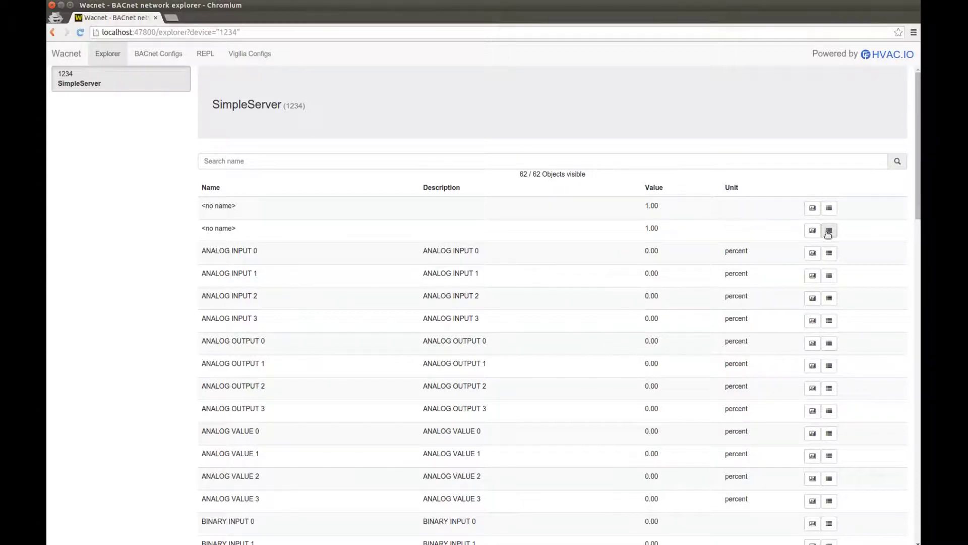
Step: Scroll through SimpleServer's object table to locate ANALOG INPUT 2
{"action": "scroll", "coordinate": [828, 232], "scroll_direction": "down", "scroll_amount": 4}
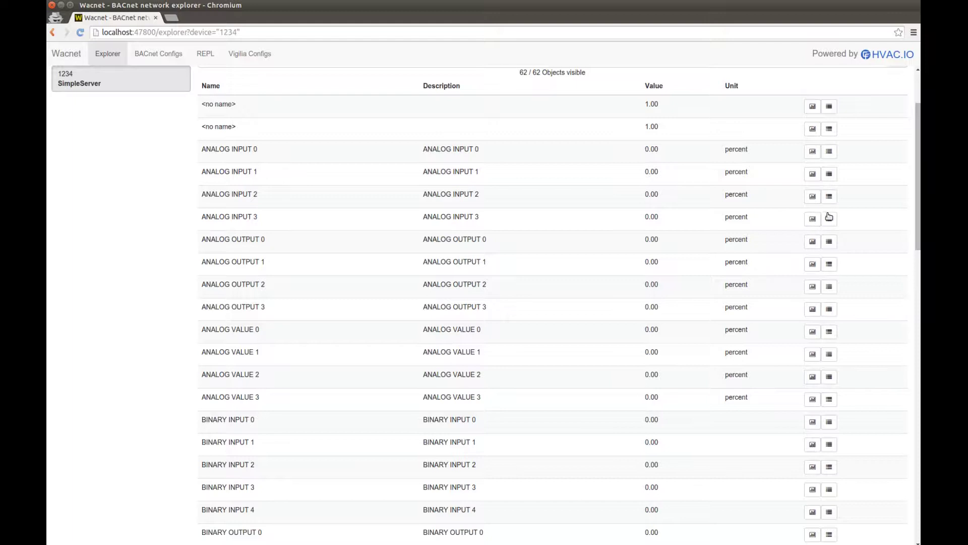
{"action": "scroll", "coordinate": [830, 221], "scroll_direction": "up", "scroll_amount": 2}
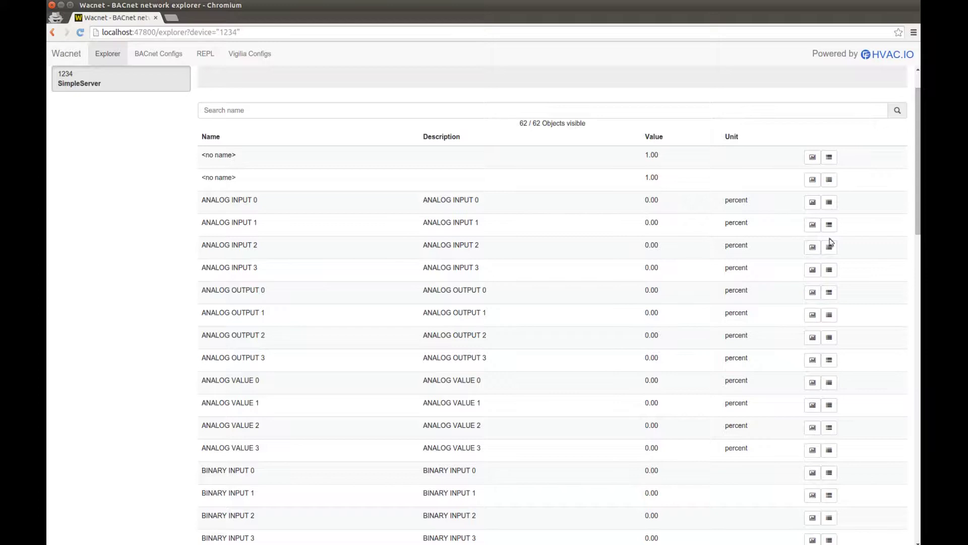
Step: Review all ANALOG INPUT 2 properties, then close the Properties dialog
{"action": "left_click", "coordinate": [830, 248]}
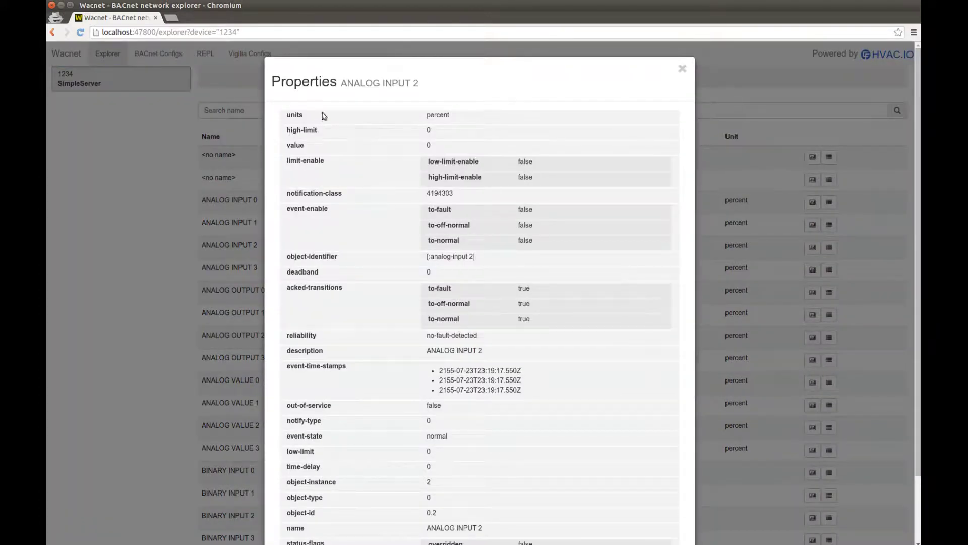
{"action": "scroll", "coordinate": [324, 116], "scroll_direction": "down", "scroll_amount": 3}
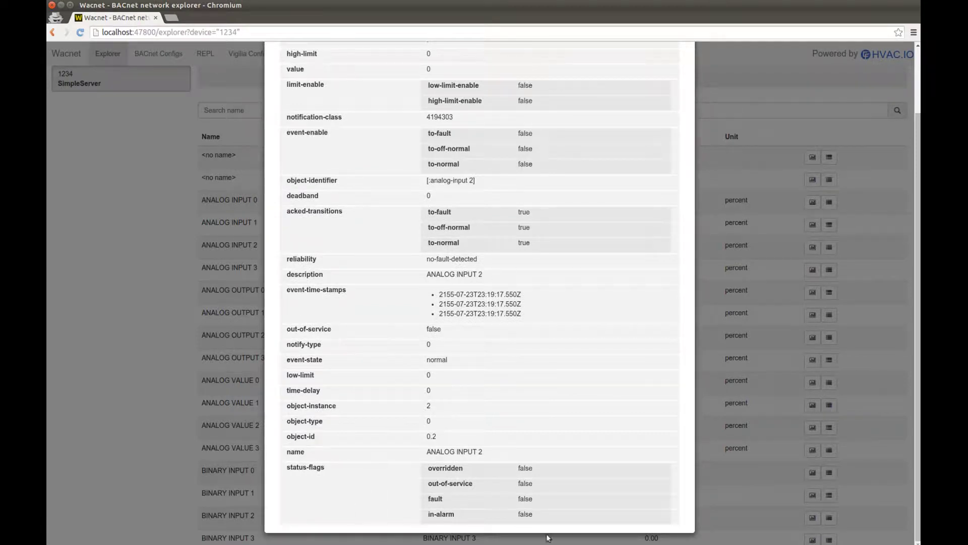
{"action": "scroll", "coordinate": [389, 265], "scroll_direction": "up", "scroll_amount": 3}
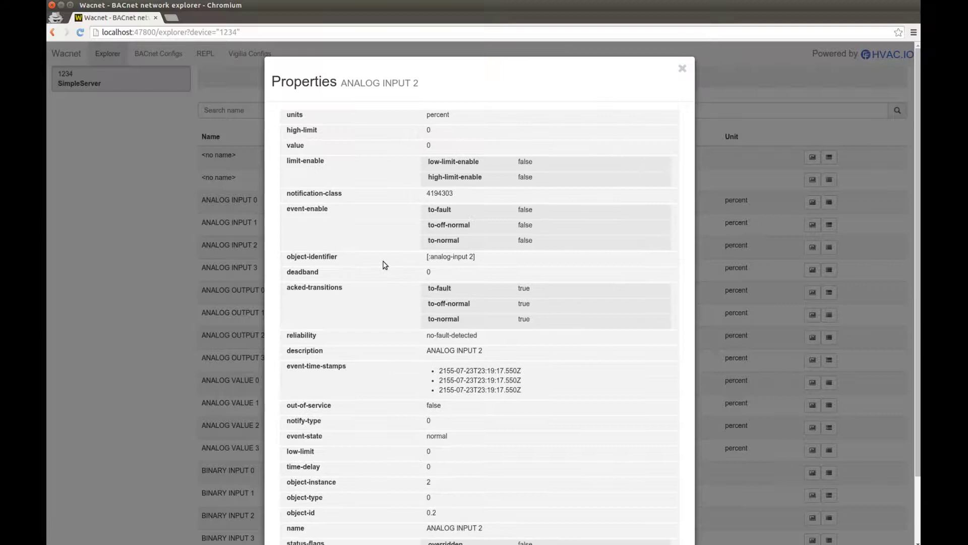
{"action": "left_click", "coordinate": [682, 68]}
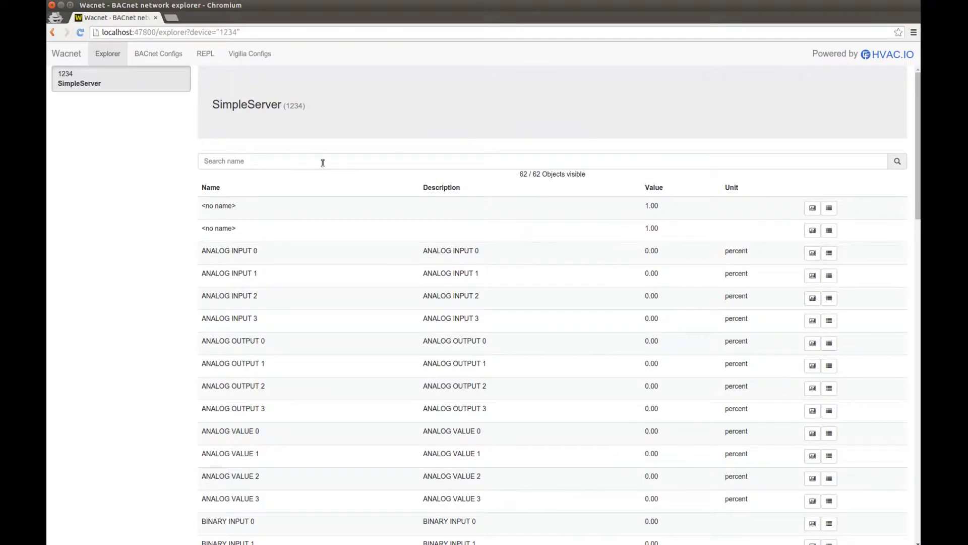
Step: Search objects by 'analog' and 'binary', then filter by 'trend' to show Trend Log 0–7
{"action": "left_click", "coordinate": [321, 162]}
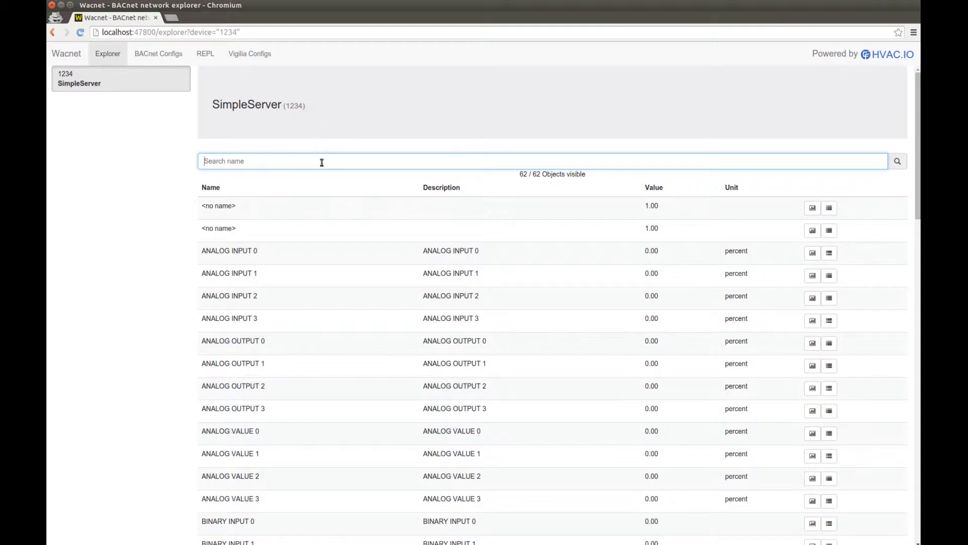
{"action": "type", "text": "analog"}
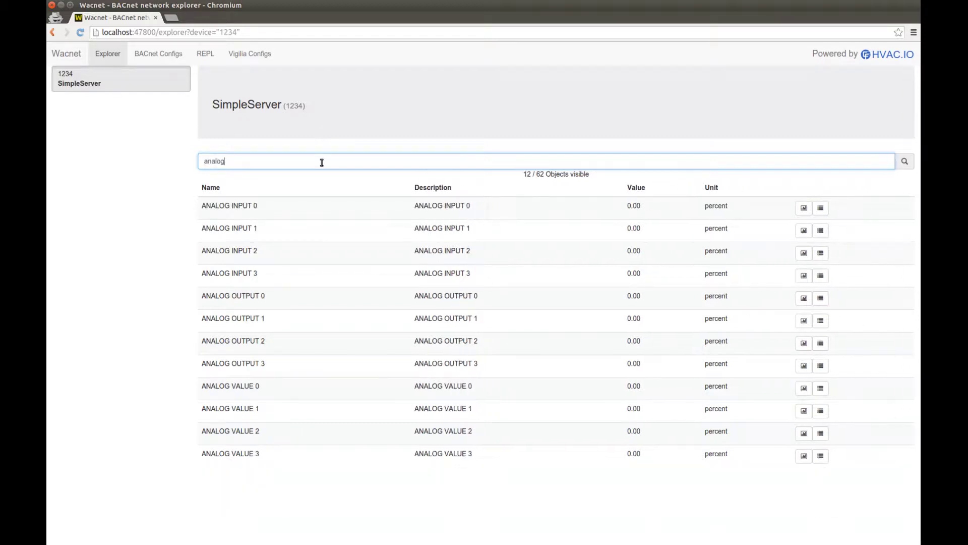
{"action": "key", "text": "ctrl+a"}
{"action": "key", "text": "BackSpace"}
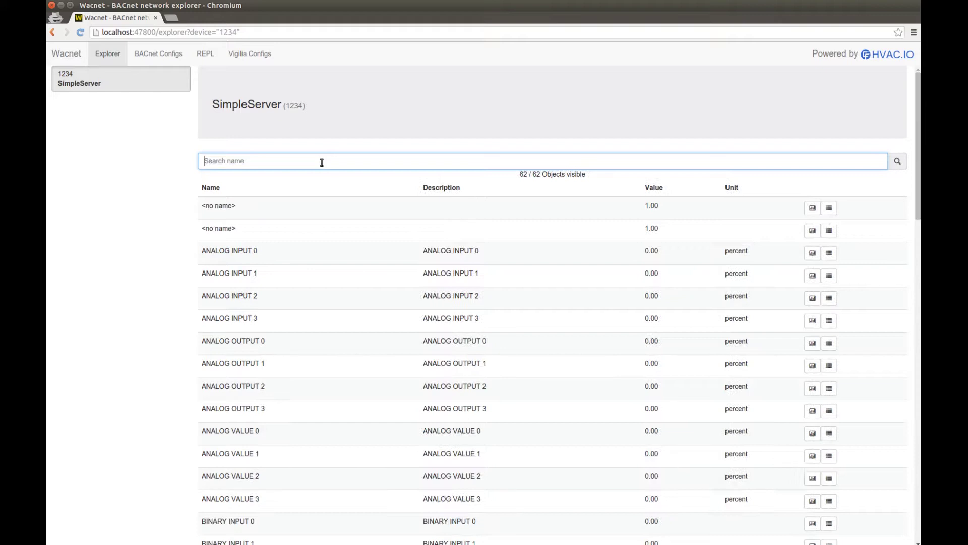
{"action": "type", "text": "binary"}
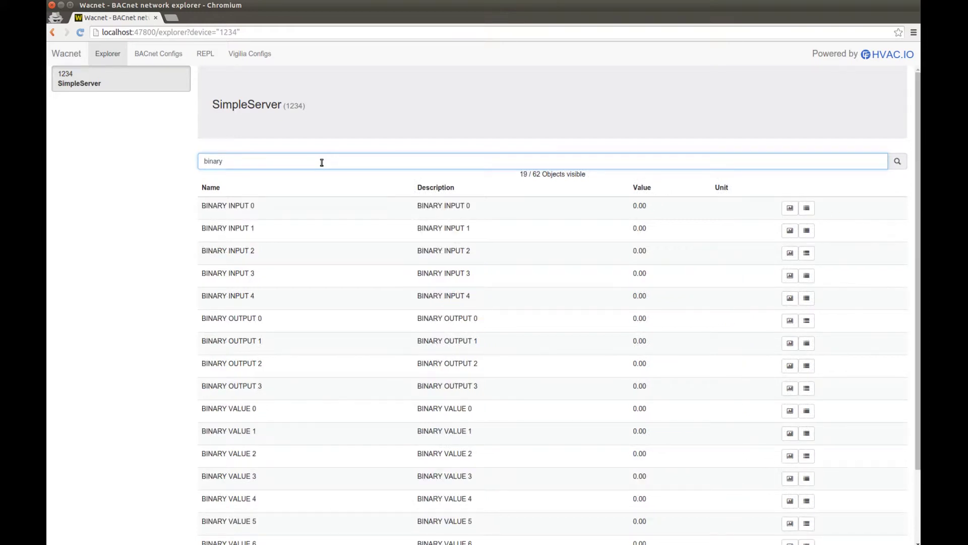
{"action": "key", "text": "BackSpace"}
{"action": "key", "text": "BackSpace"}
{"action": "key", "text": "BackSpace"}
{"action": "key", "text": "BackSpace"}
{"action": "key", "text": "BackSpace"}
{"action": "key", "text": "BackSpace"}
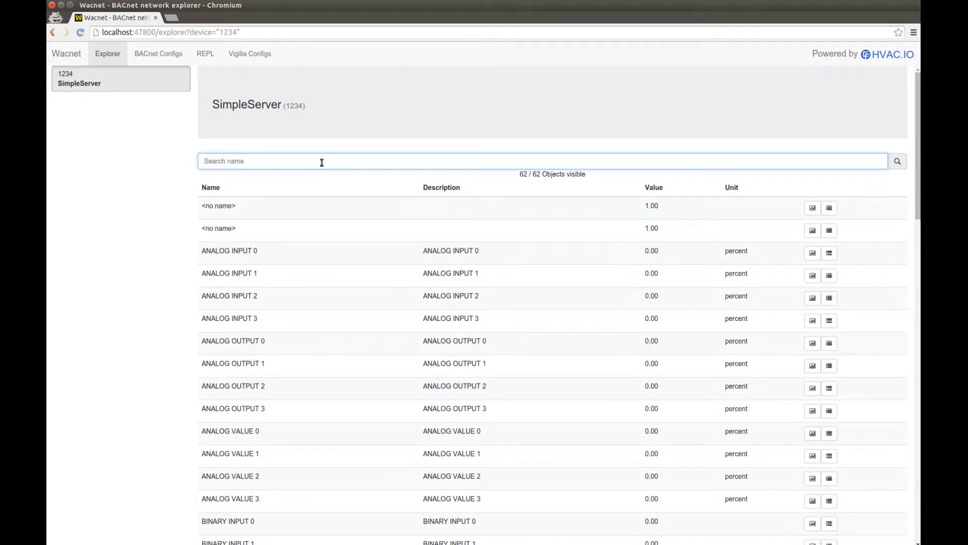
{"action": "type", "text": "trend"}
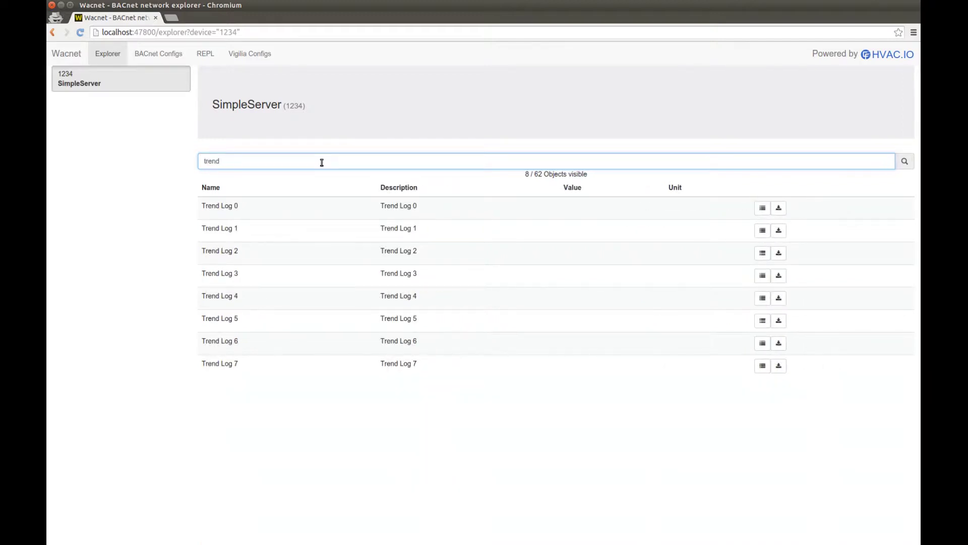
Step: Download Trend Log 7 as CSV and open it in LibreOffice Calc with default import settings
{"action": "left_click", "coordinate": [651, 429]}
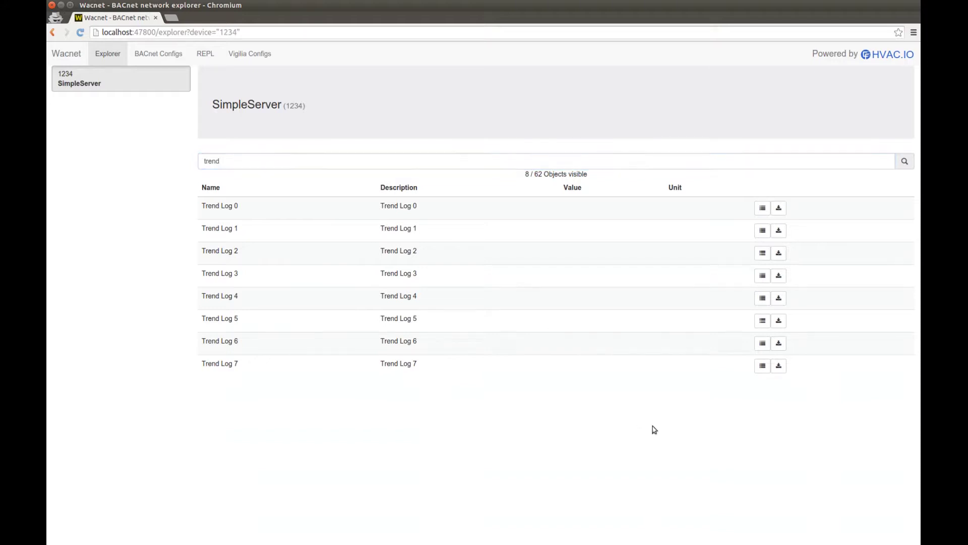
{"action": "left_click", "coordinate": [777, 367]}
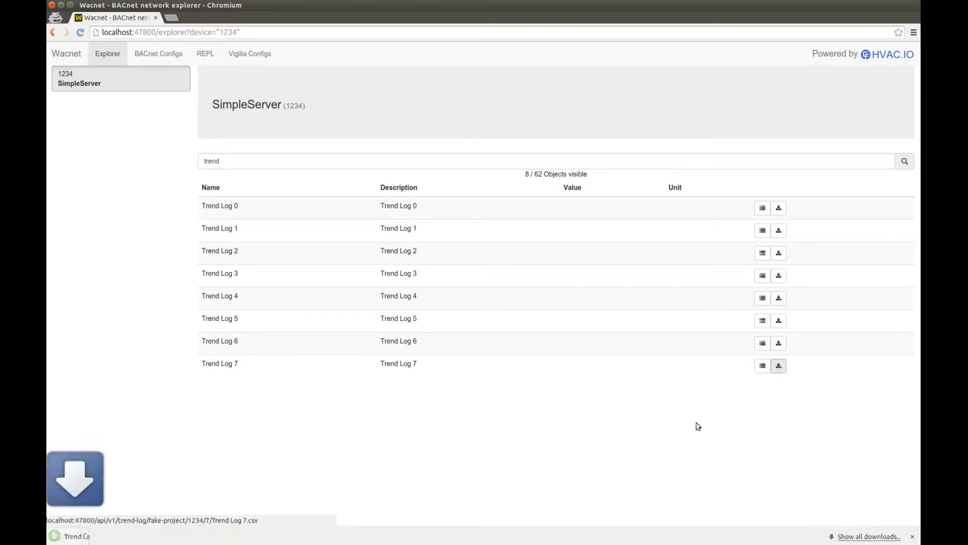
{"action": "left_click", "coordinate": [84, 538]}
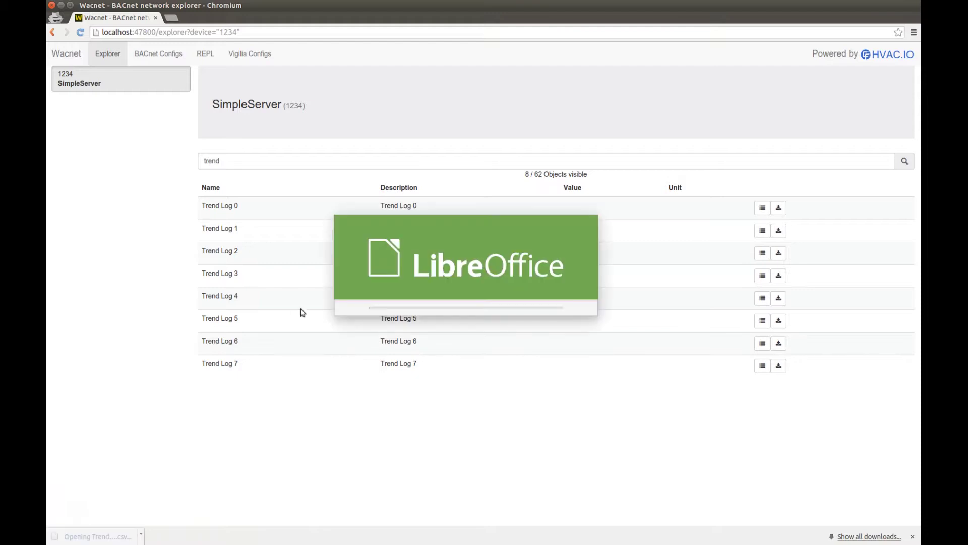
{"action": "left_click", "coordinate": [512, 415]}
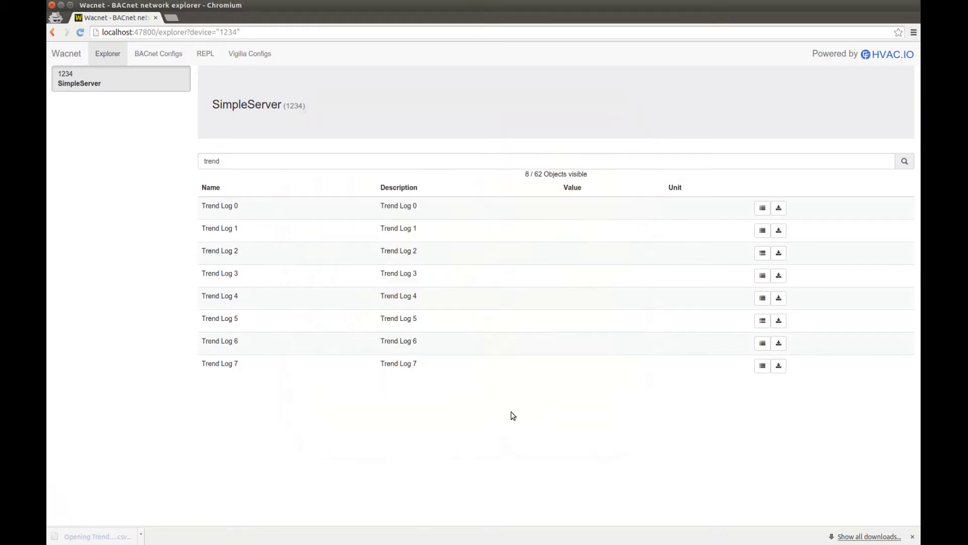
Step: Inspect the A1 timestamp and the sum of values B1:B14 in the Trend Log 7 sheet
{"action": "left_click", "coordinate": [237, 211]}
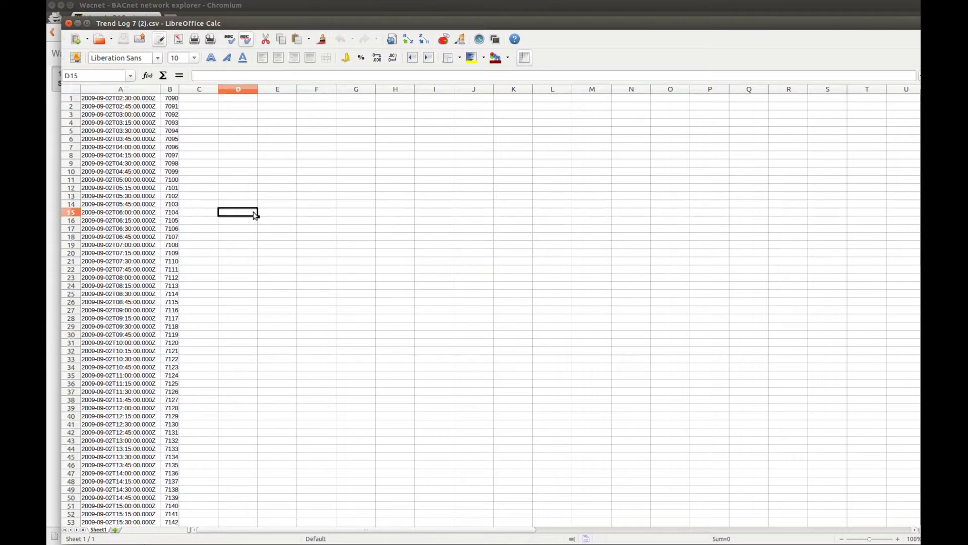
{"action": "left_click", "coordinate": [128, 100]}
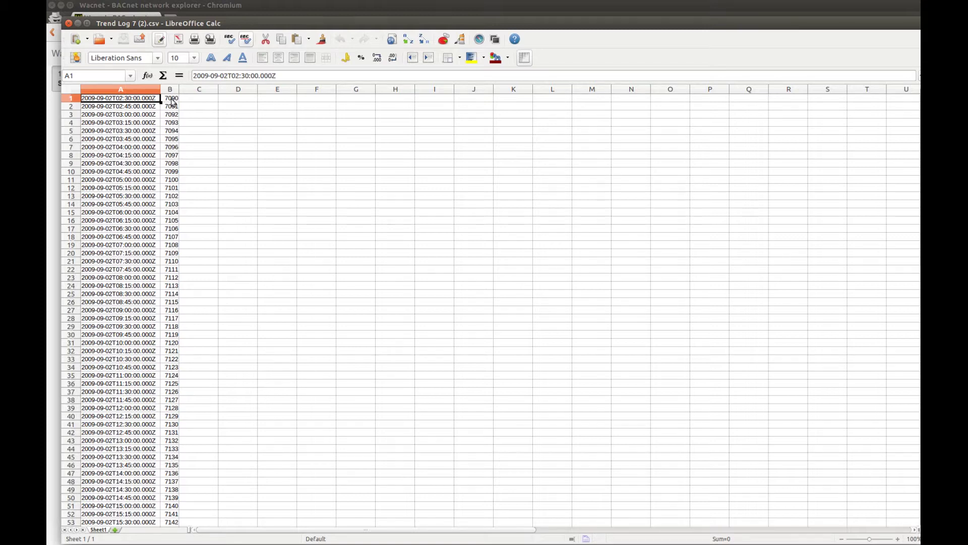
{"action": "left_click_drag", "start_coordinate": [171, 101], "coordinate": [174, 207]}
{"action": "left_click", "coordinate": [172, 208]}
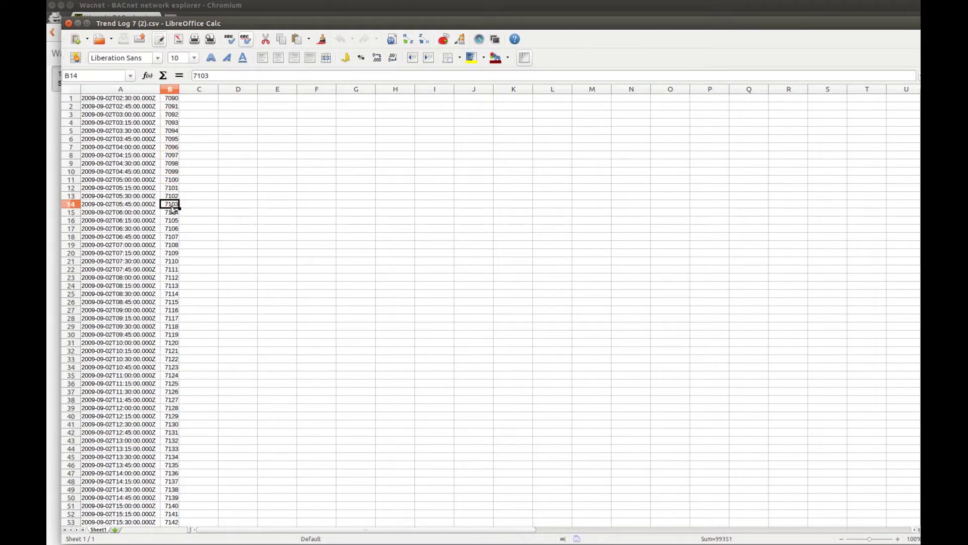
{"action": "left_click", "coordinate": [69, 23]}
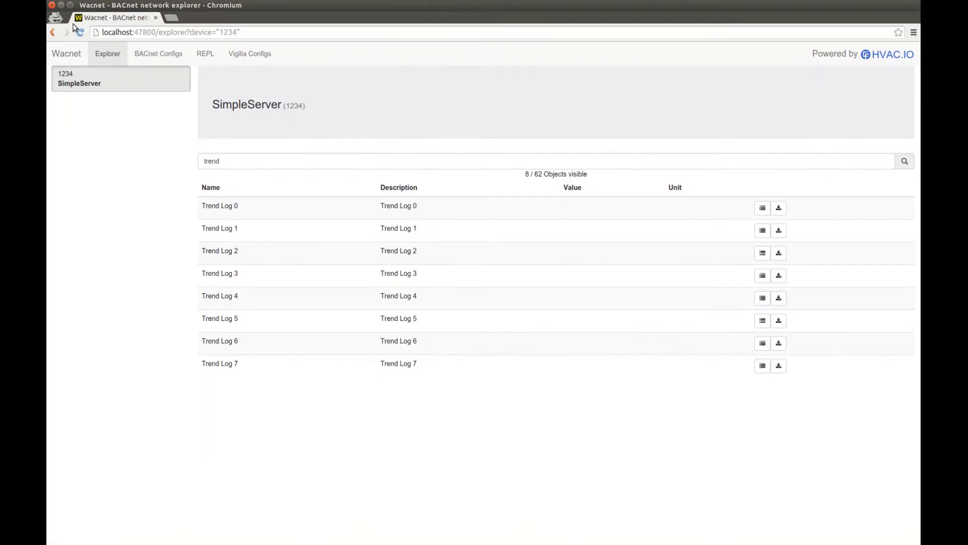